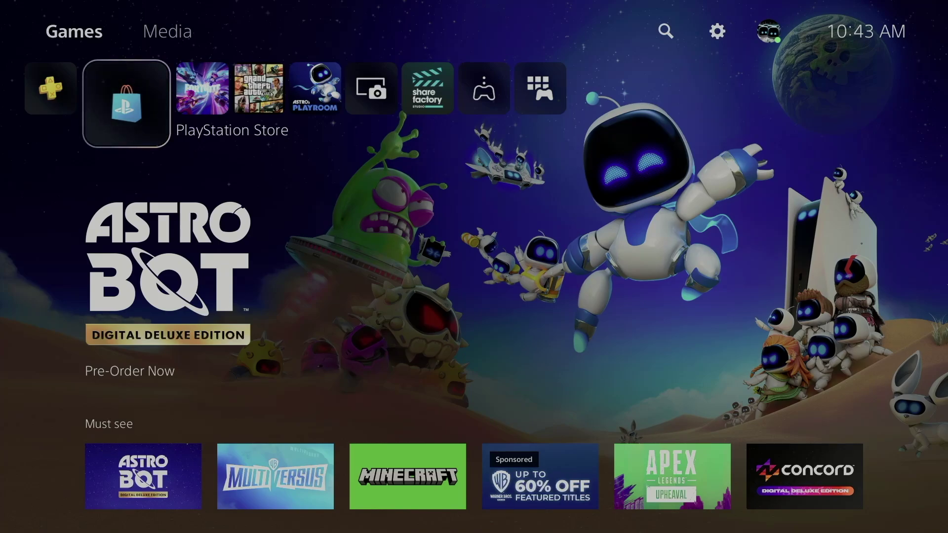
Step: Go through the PlayStation Store sections to the Browse All Games list
key("Down")
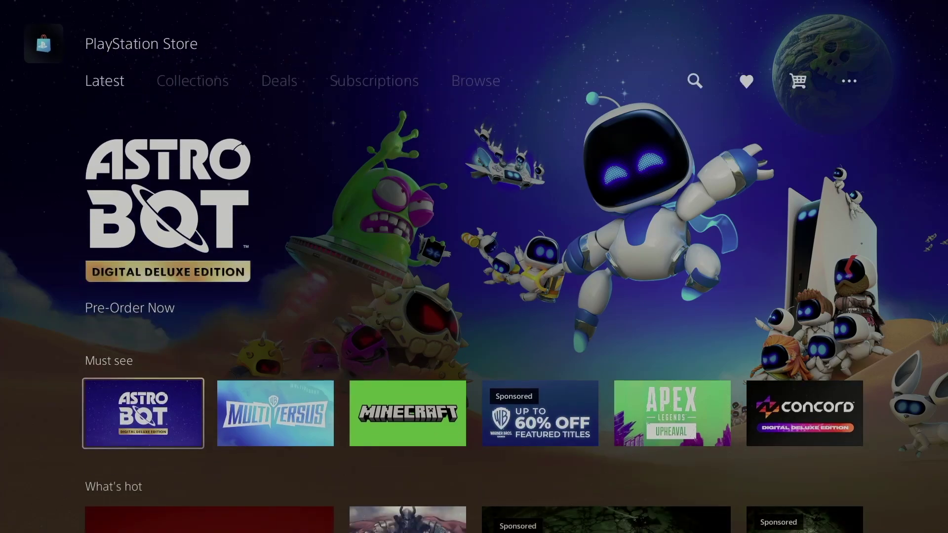
key("Down")
key("Up")
key("Up")
key("Right")
key("Down")
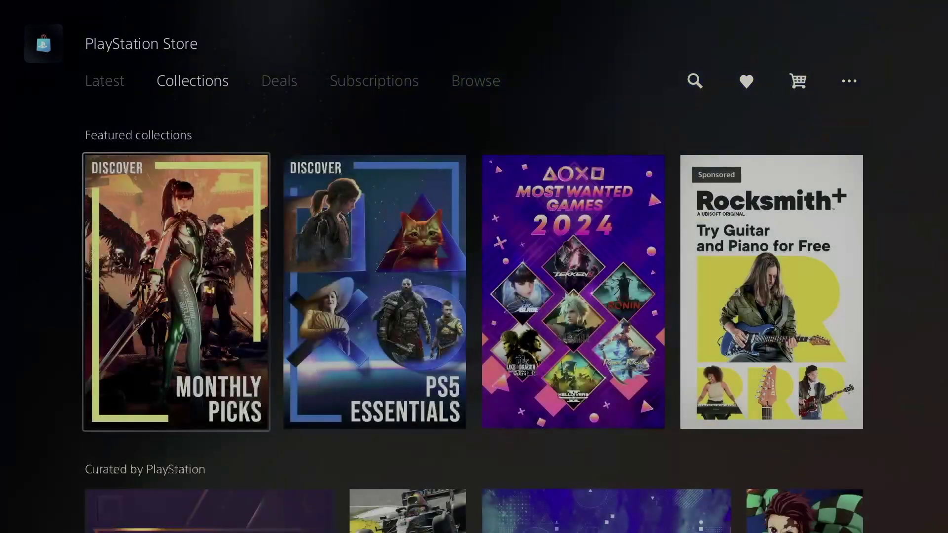
key("Right")
key("Right")
key("Right")
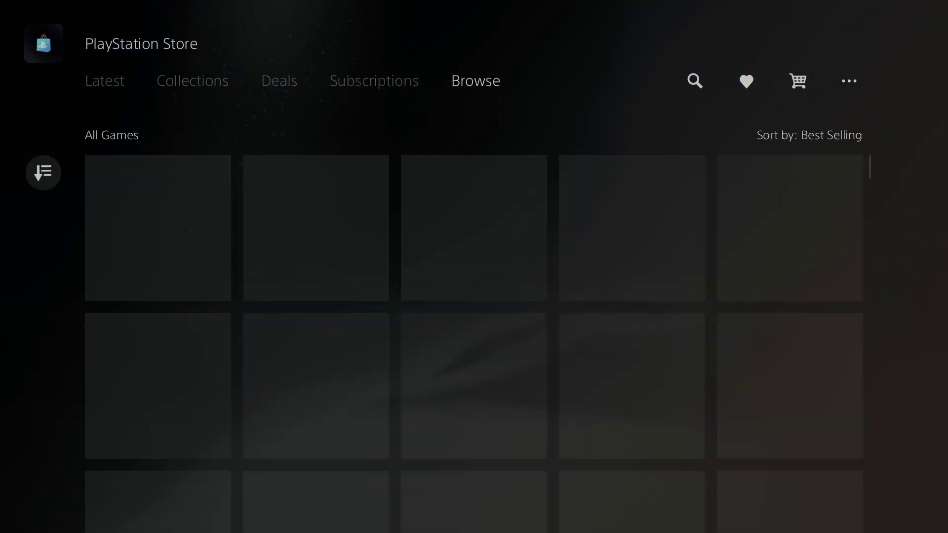
key("Up")
key("Right")
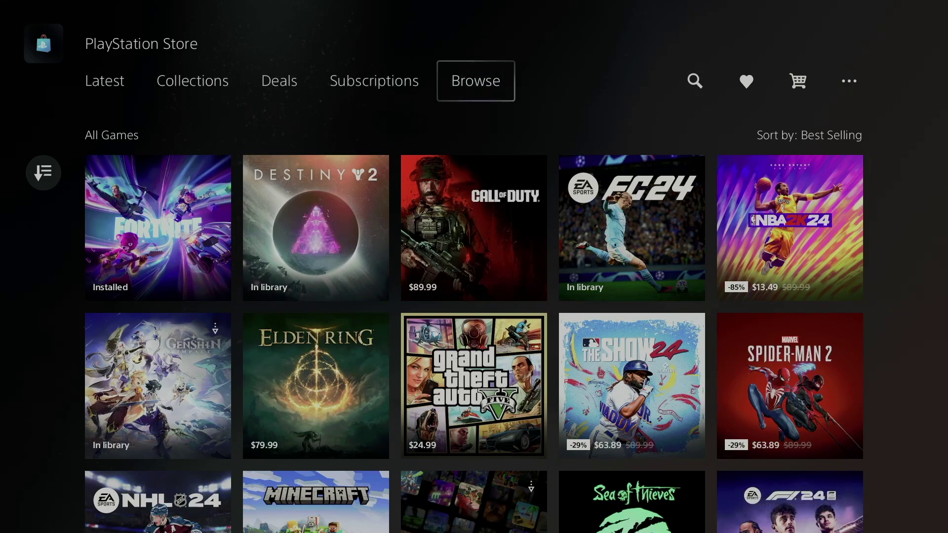
Step: Filter the All Games list by Price to show only Free titles
key("Left")
key("Left")
key("Left")
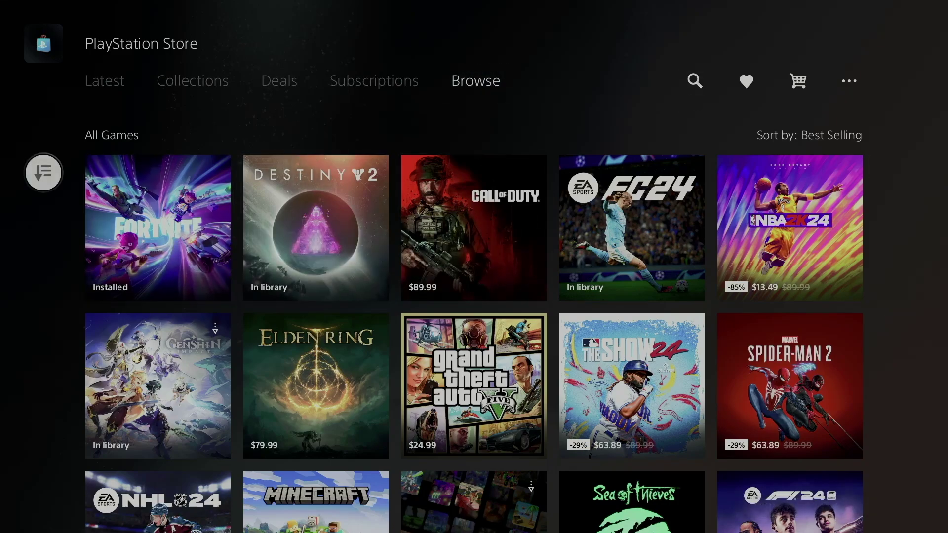
key("Return")
key("Return")
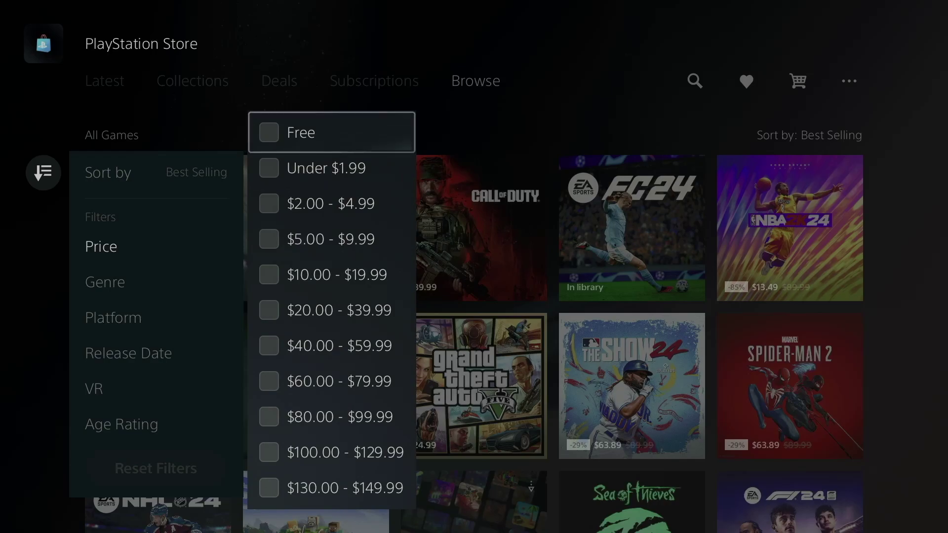
key("Return")
key("Escape")
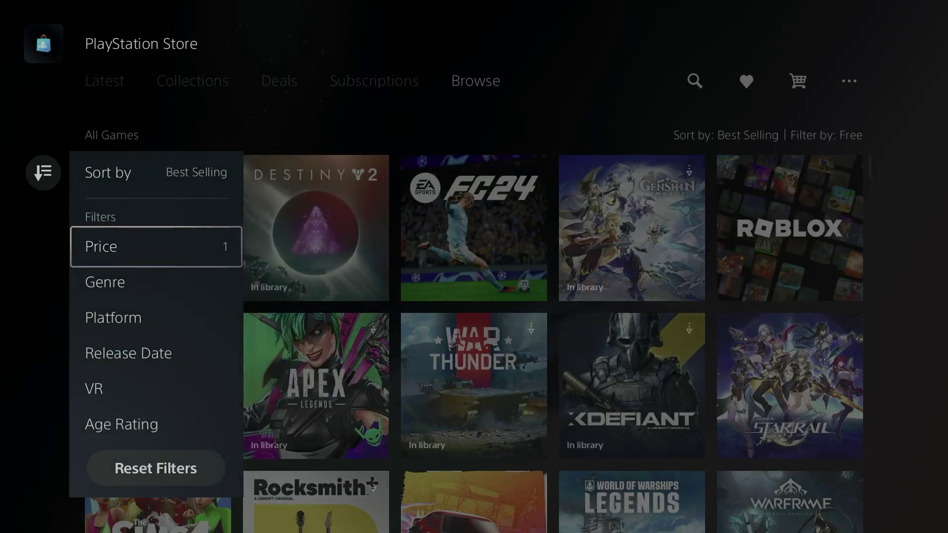
key("Escape")
key("Right")
Step: Scroll down the free games grid past HAWKED and open the Omega Strikers page
key("Down")
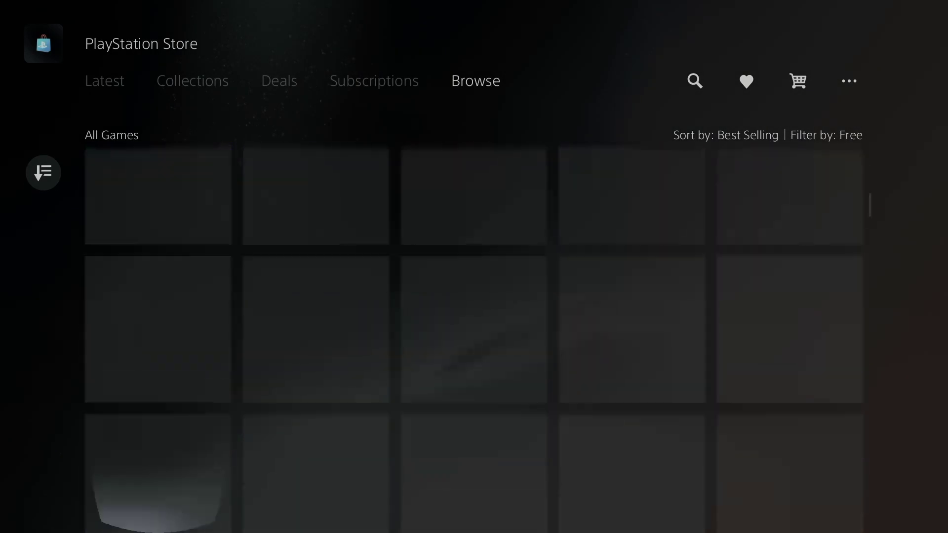
key("Down")
key("Down")
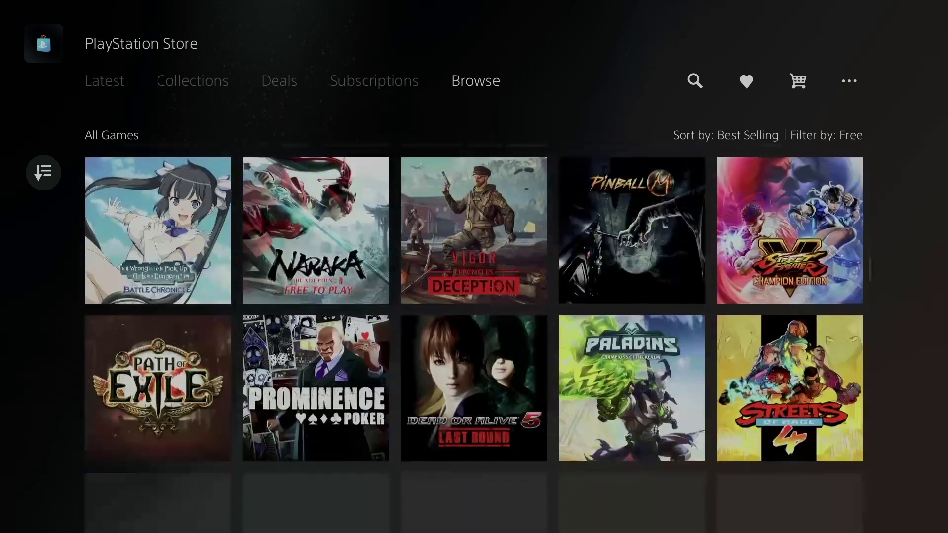
key("Down")
key("Down")
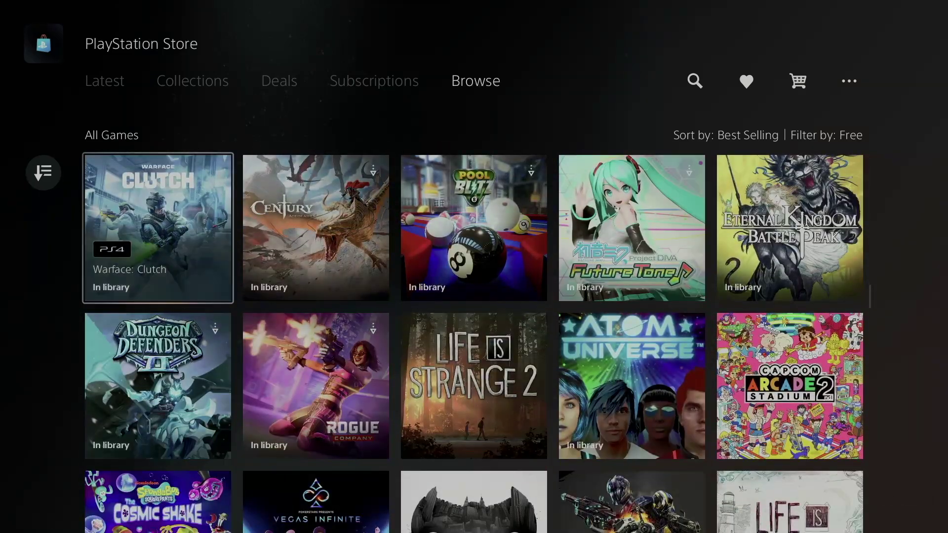
key("Down")
key("Down")
key("Down")
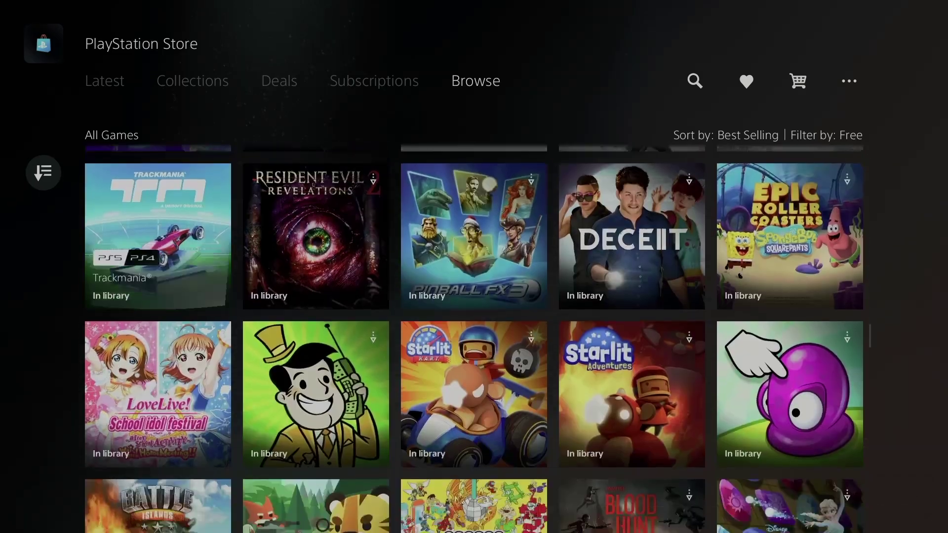
key("Down")
key("Down")
key("Down")
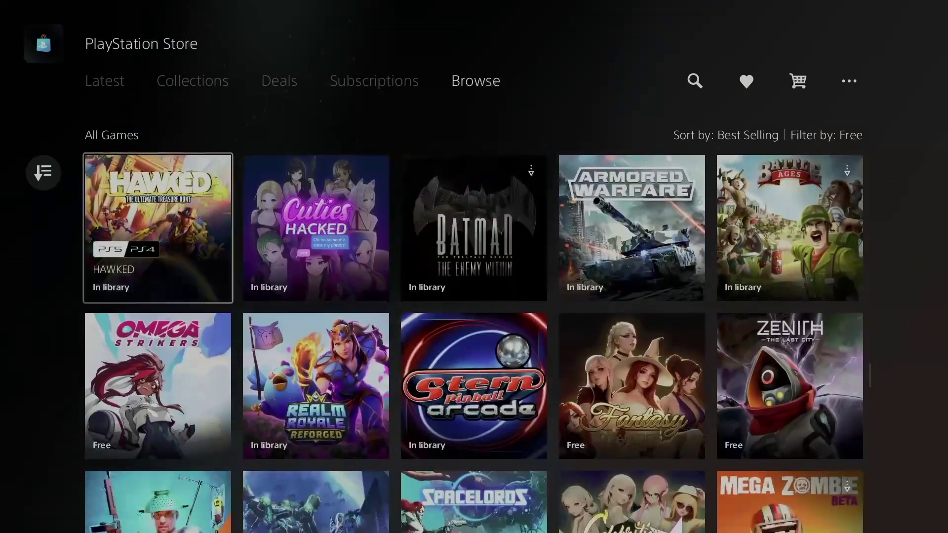
key("Down")
key("Up")
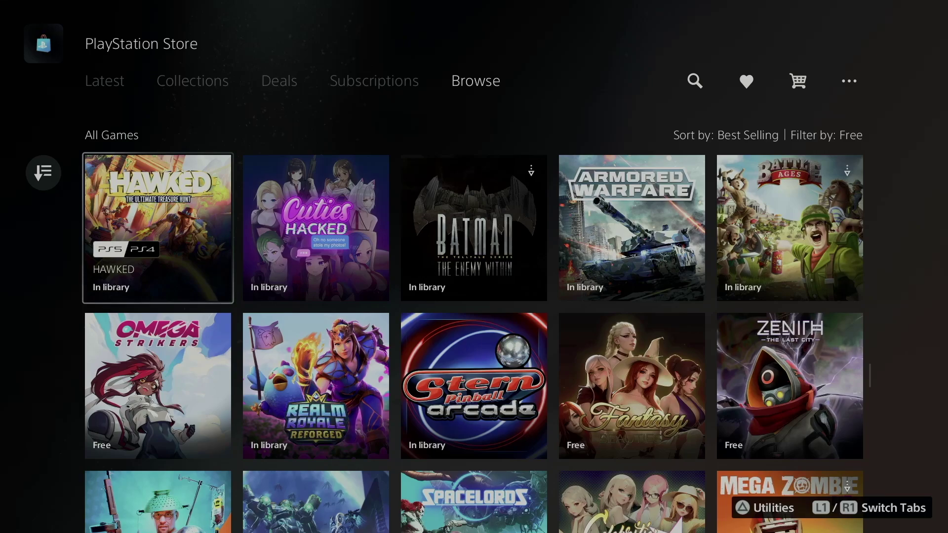
key("Down")
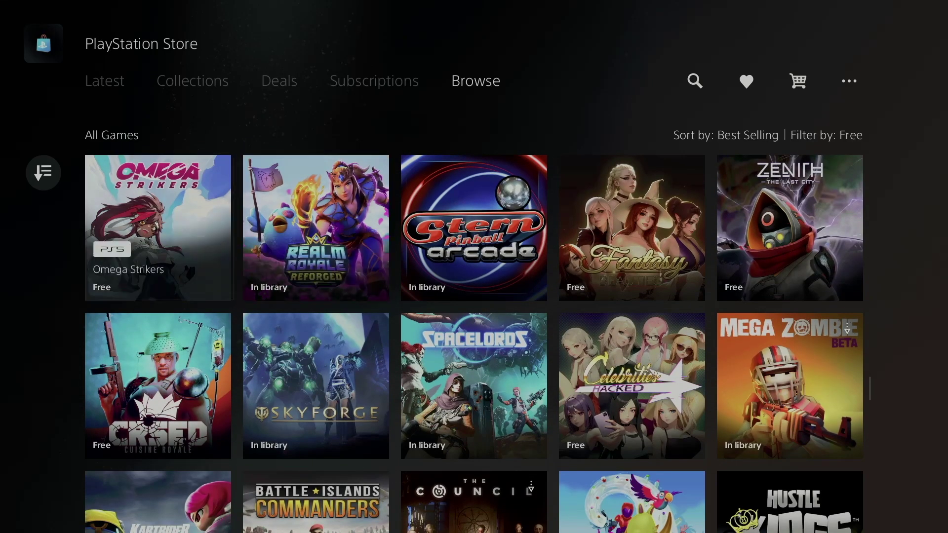
key("Return")
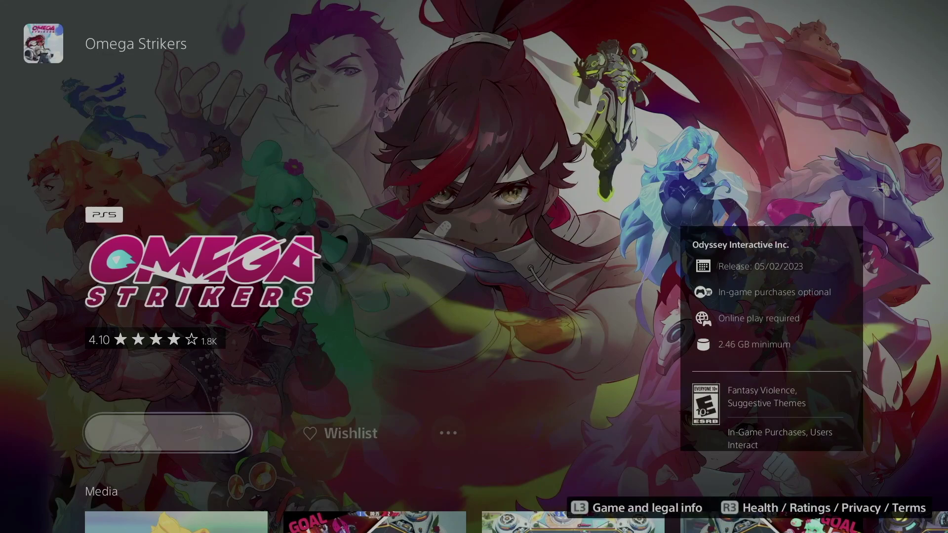
Step: Start downloads of Realm Royale Reforged and Stern Pinball Arcade
key("Escape")
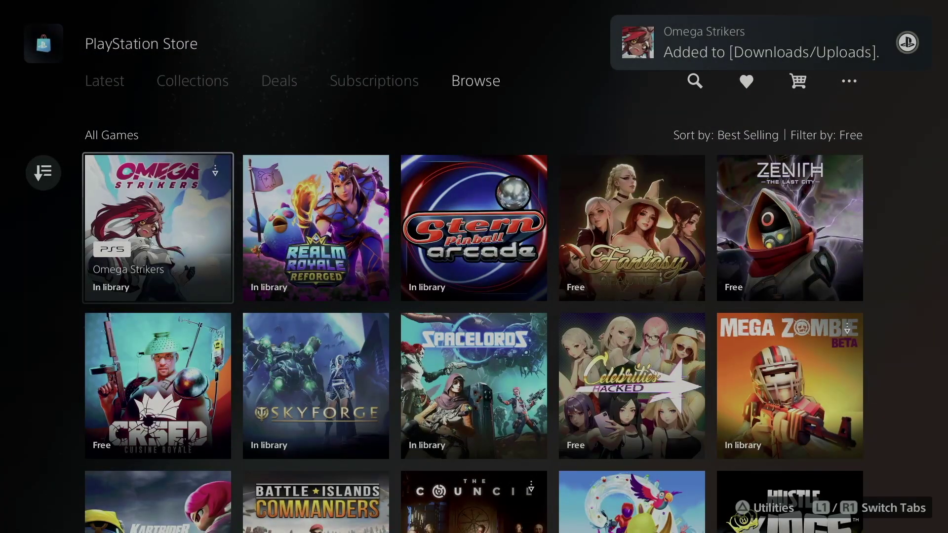
key("Right")
key("Return")
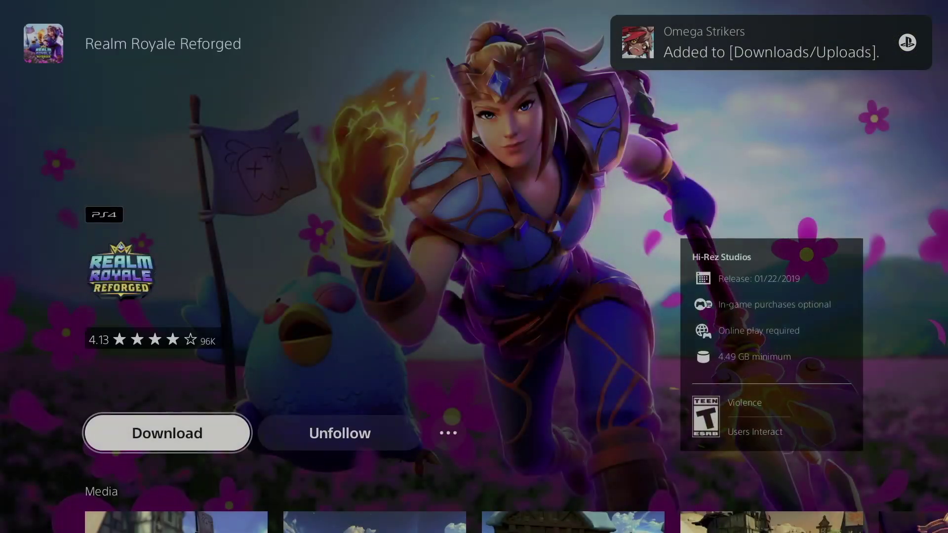
key("Return")
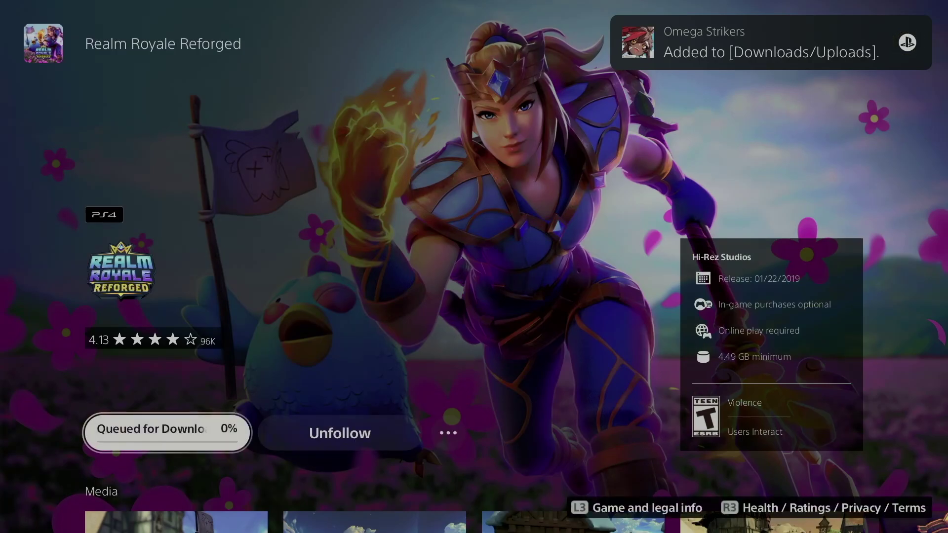
key("Escape")
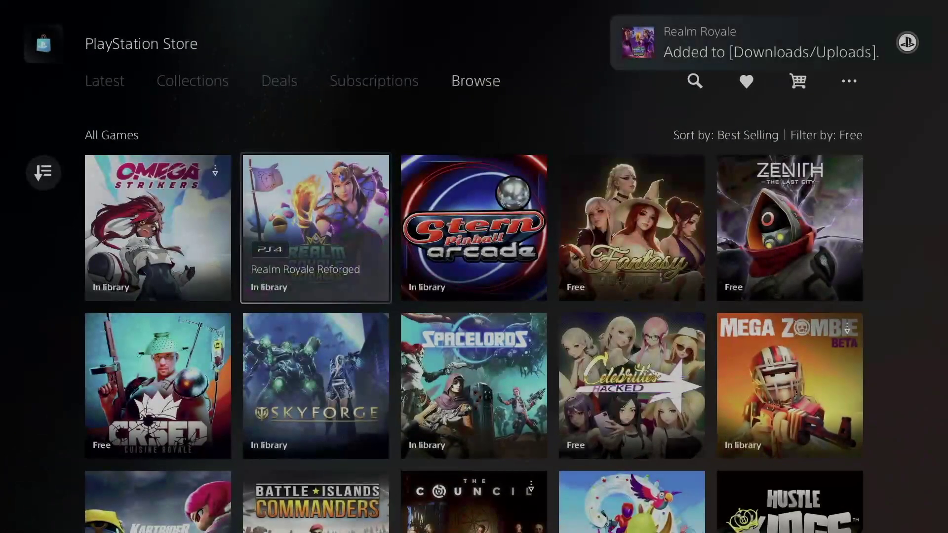
key("Right")
key("Return")
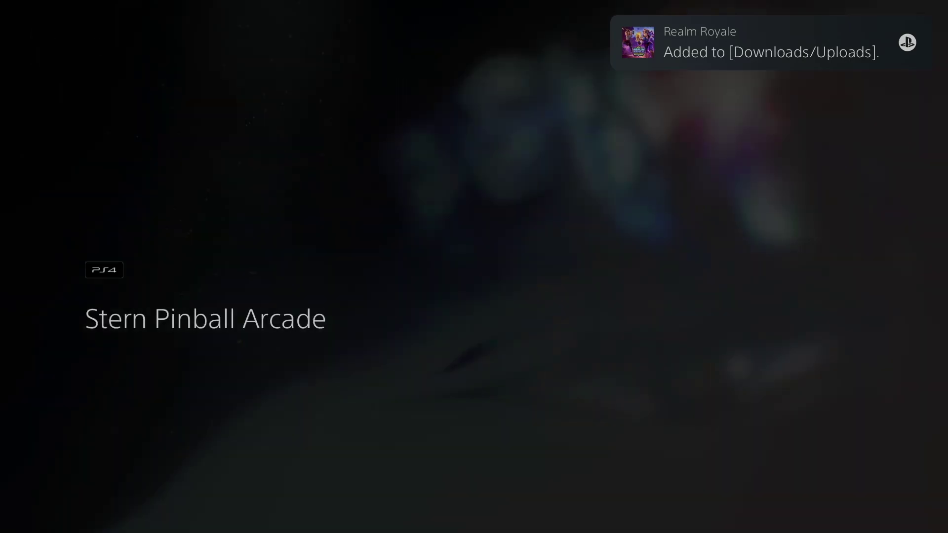
key("Return")
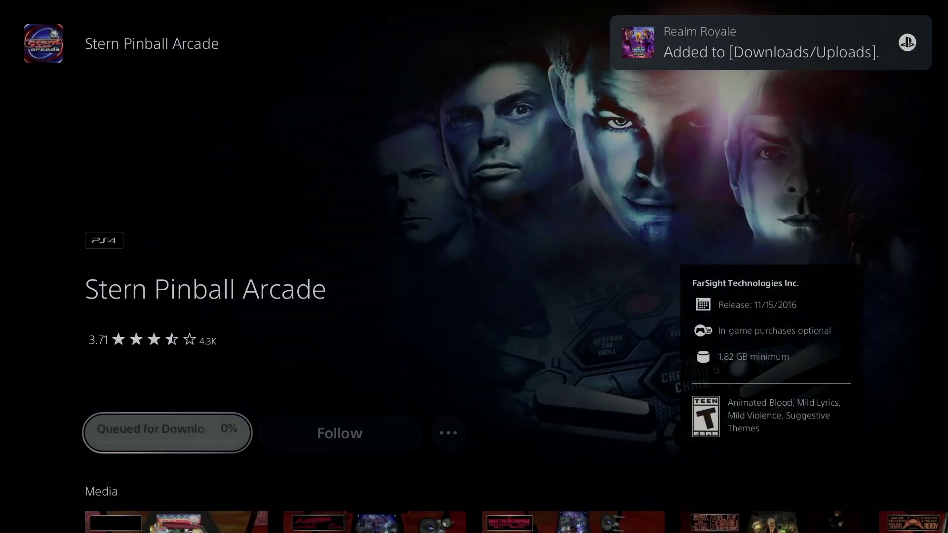
Step: Get Fantasy Beauties for free and move on to Zenith
key("Escape")
key("Right")
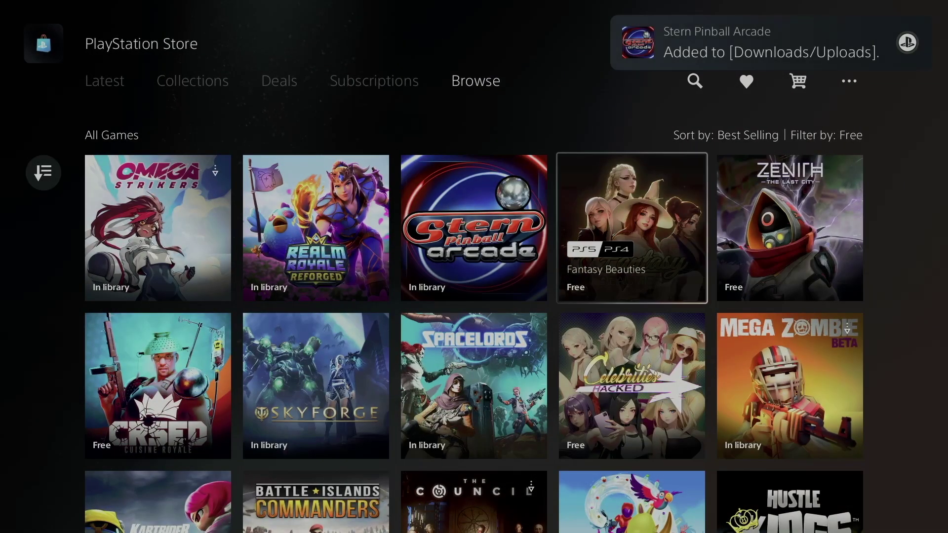
key("Return")
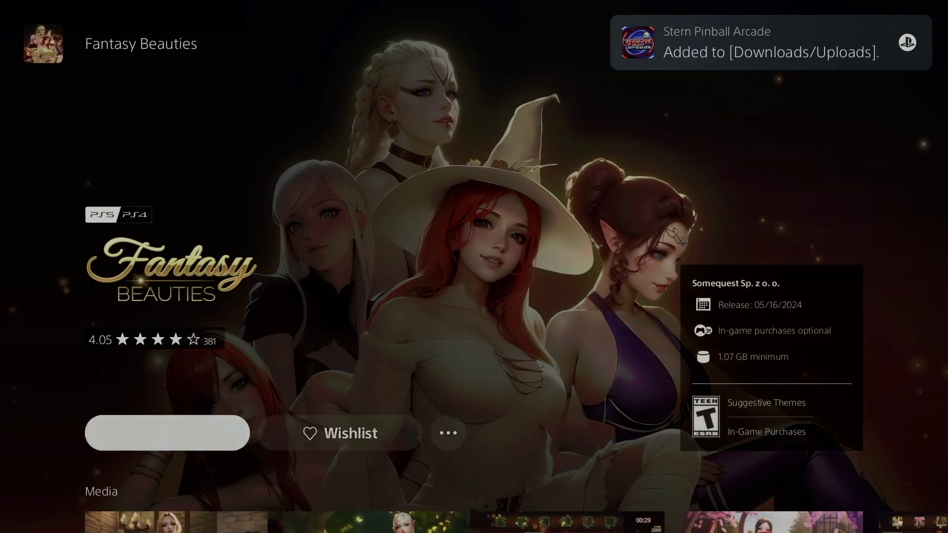
key("Return")
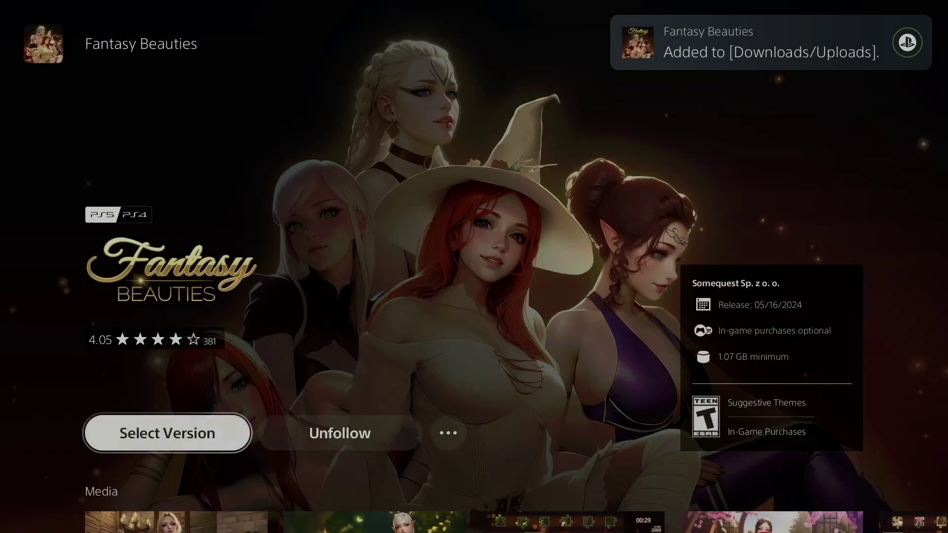
key("Escape")
key("Right")
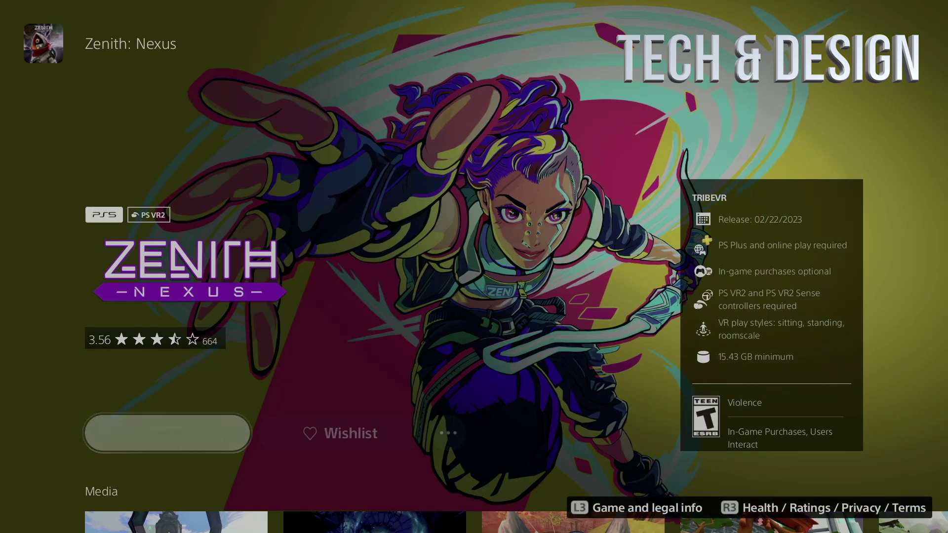
key("Escape")
Step: On the next row, start the CRSED and Skyforge downloads
key("Down")
key("Left")
key("Left")
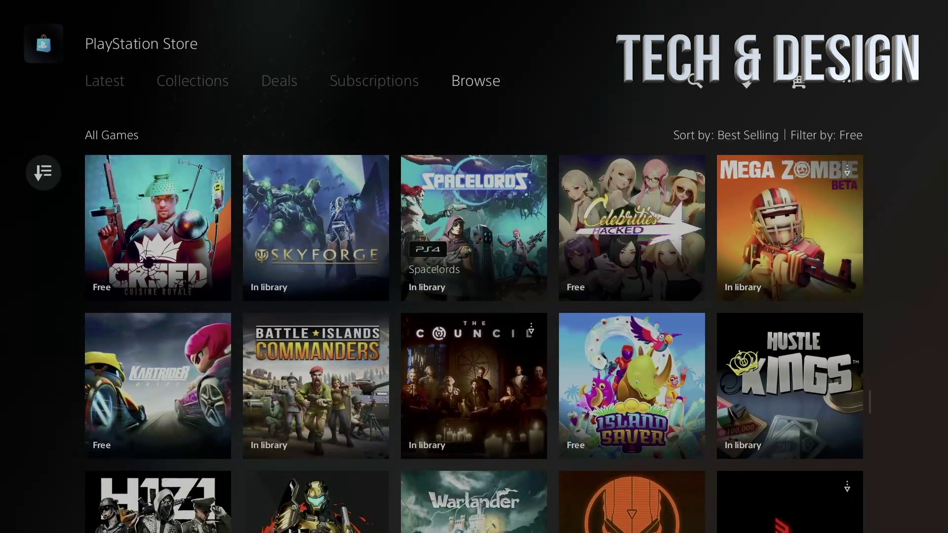
key("Left")
key("Left")
key("Return")
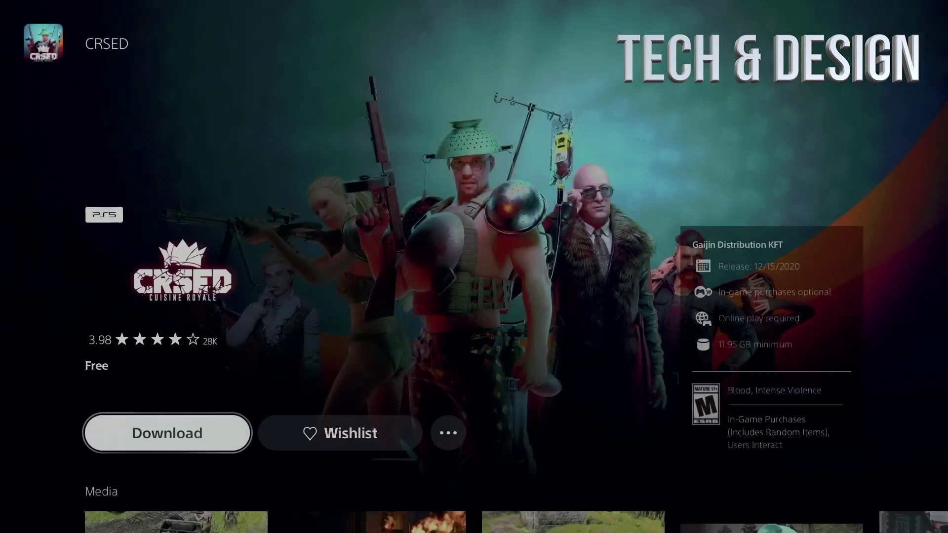
key("Return")
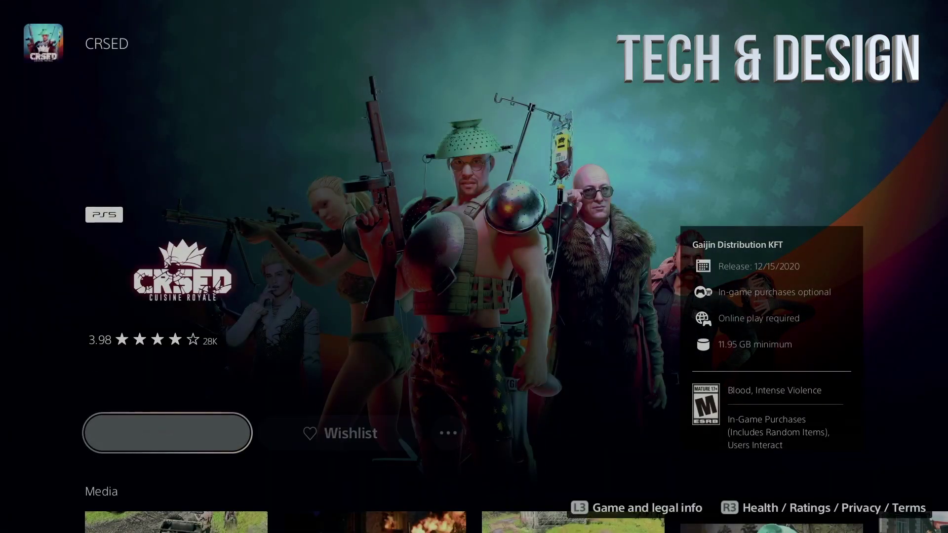
key("Escape")
key("Right")
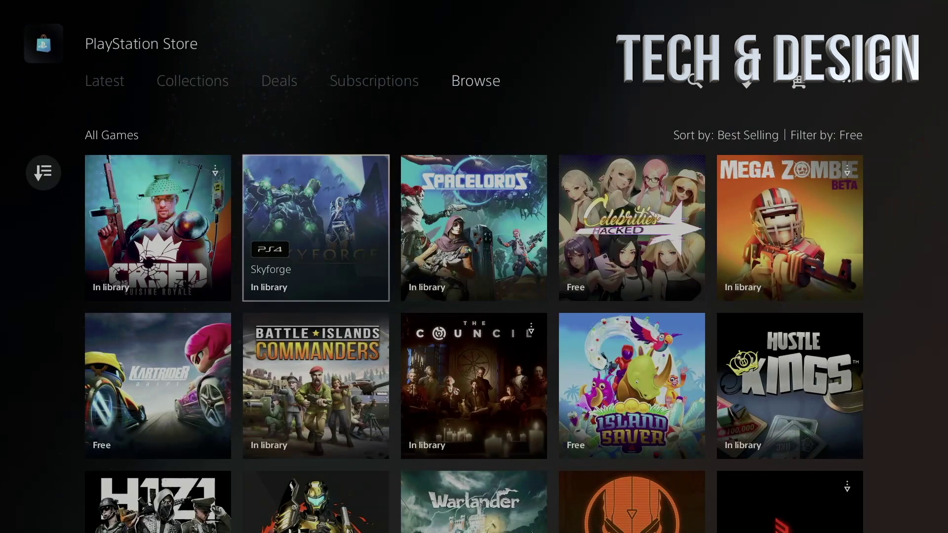
key("Return")
key("Return")
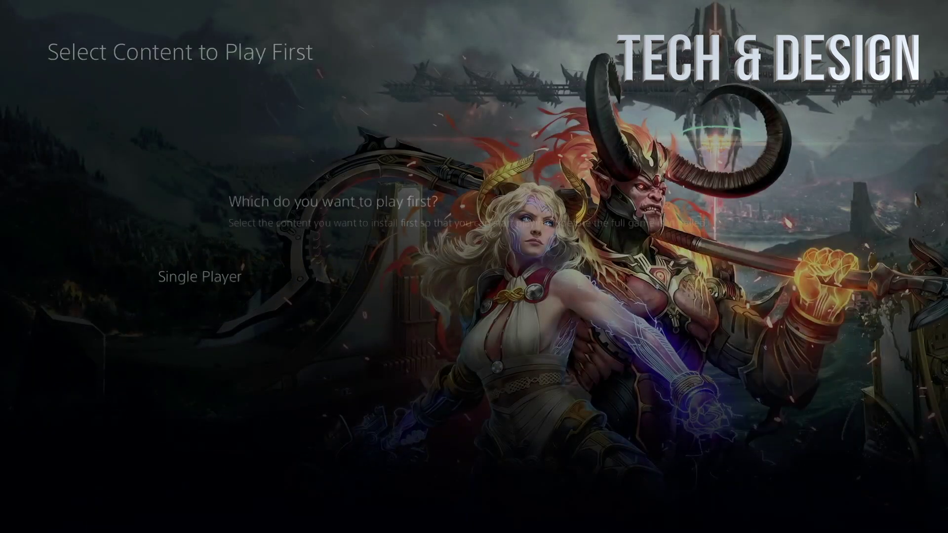
key("Return")
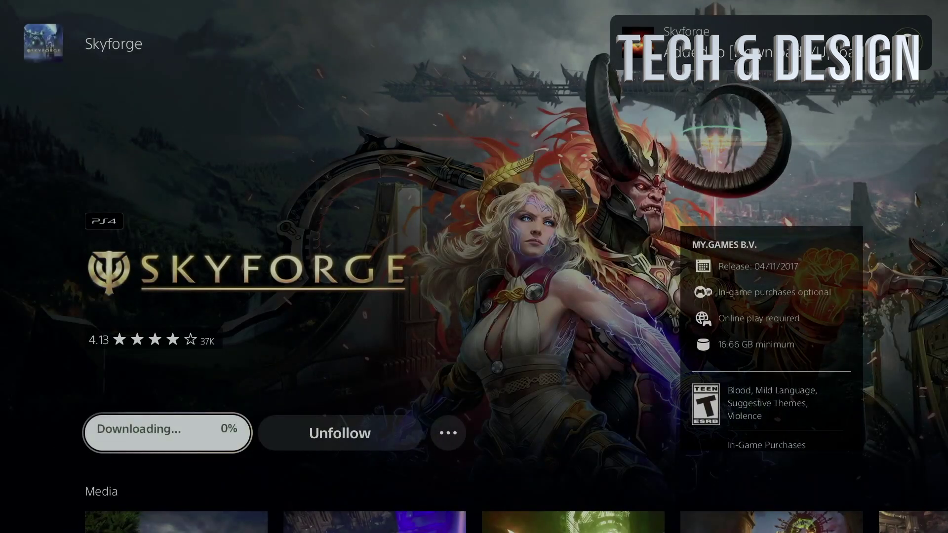
Step: Download Spacelords and Celebrities Hacked, and queue Mega Zombie
key("Escape")
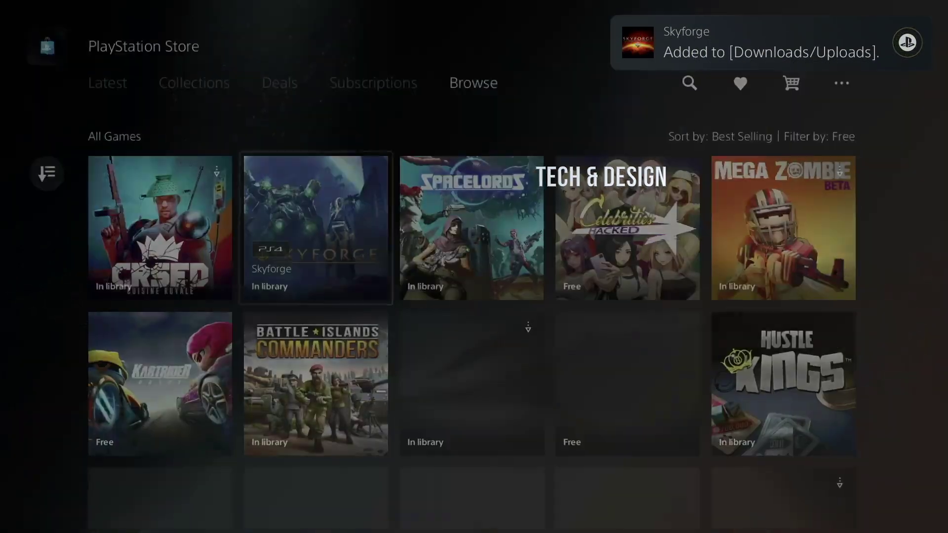
key("Right")
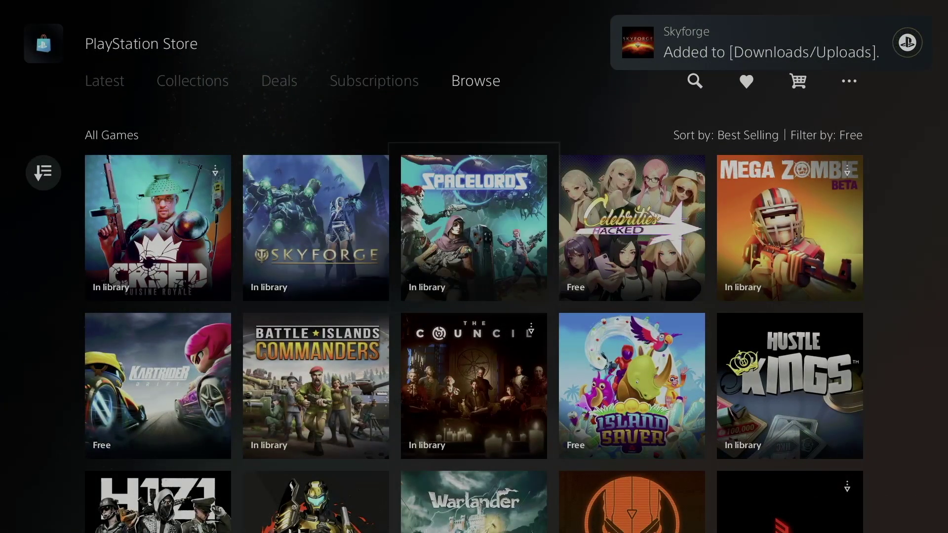
key("Return")
key("Return")
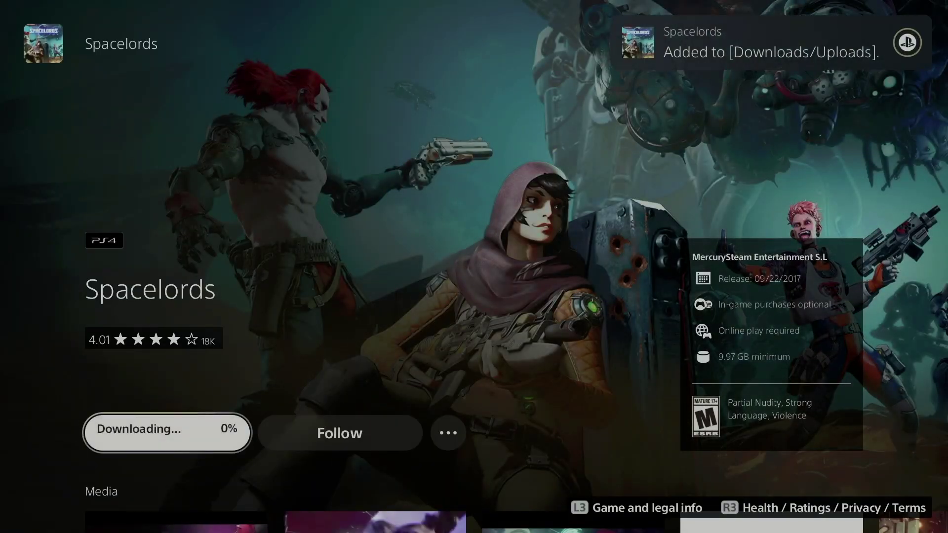
key("Escape")
key("Right")
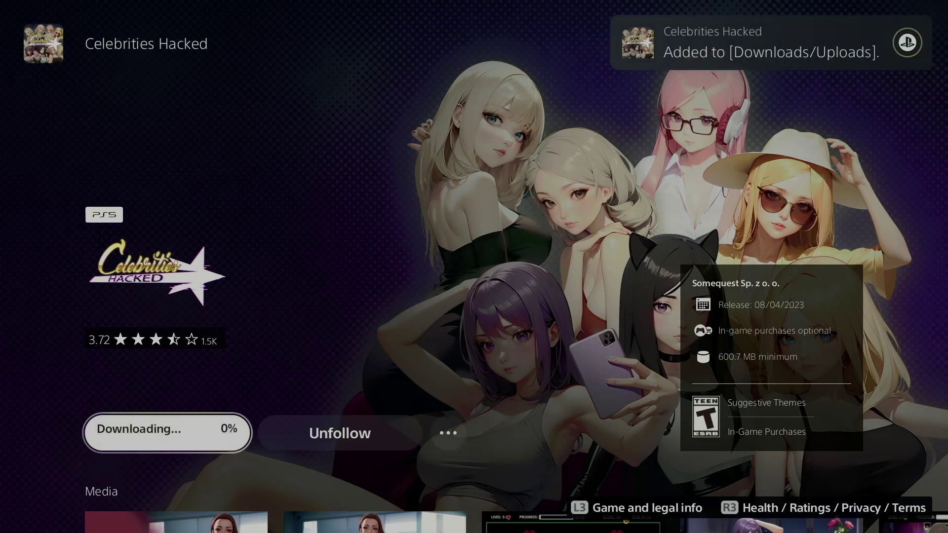
key("Escape")
key("Right")
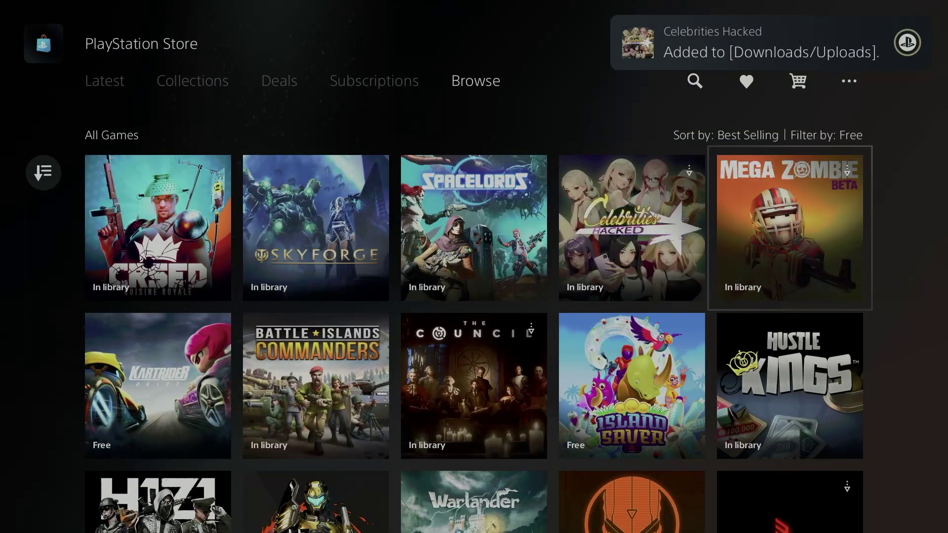
key("Return")
key("Return")
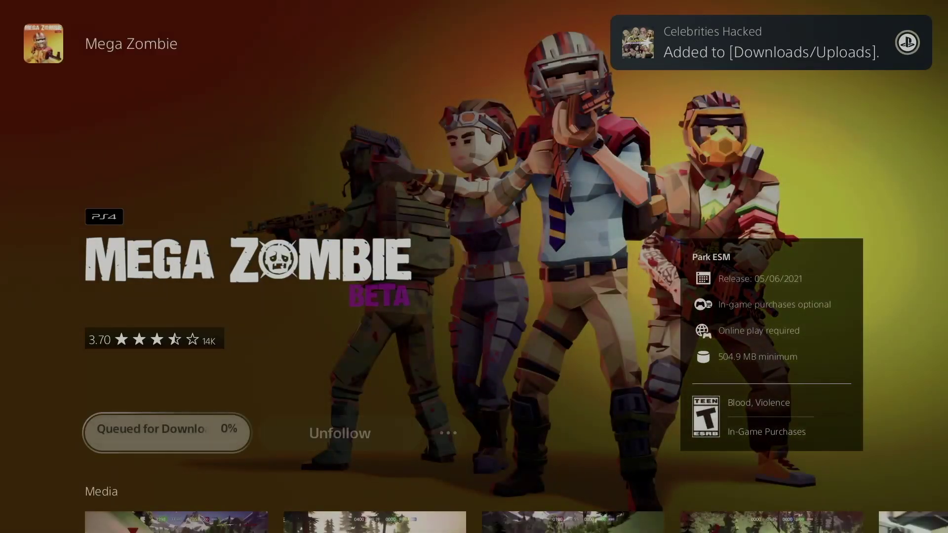
Step: Move to the next row of free games and open The Council's product page
key("Escape")
key("Down")
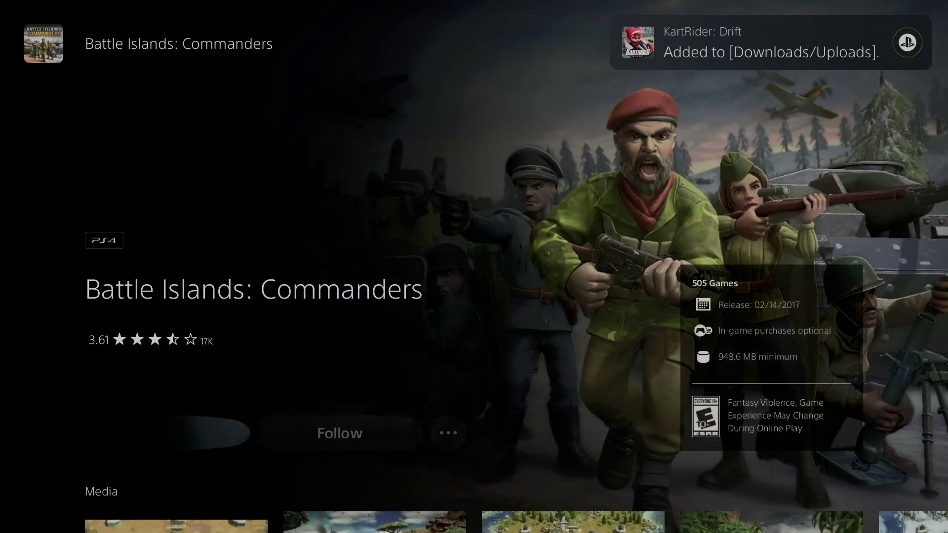
key("Escape")
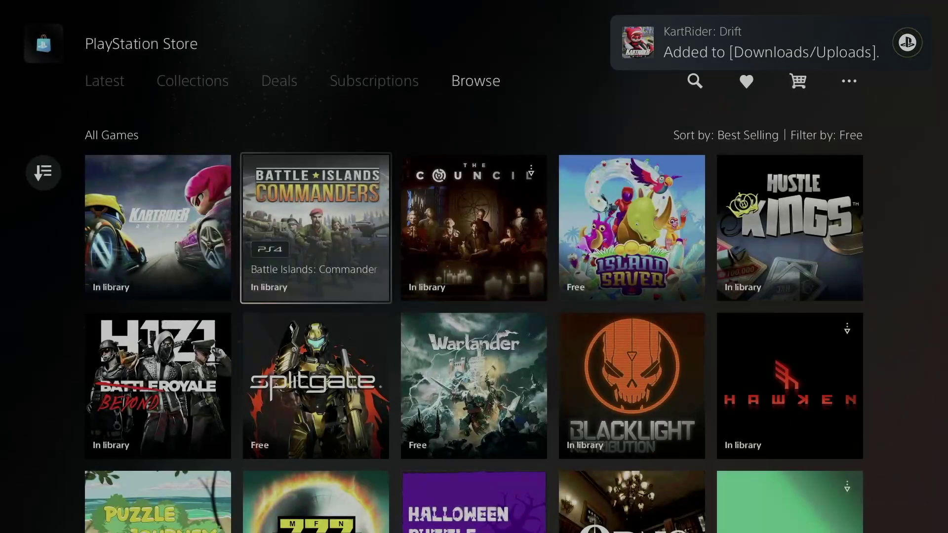
key("Right")
key("Return")
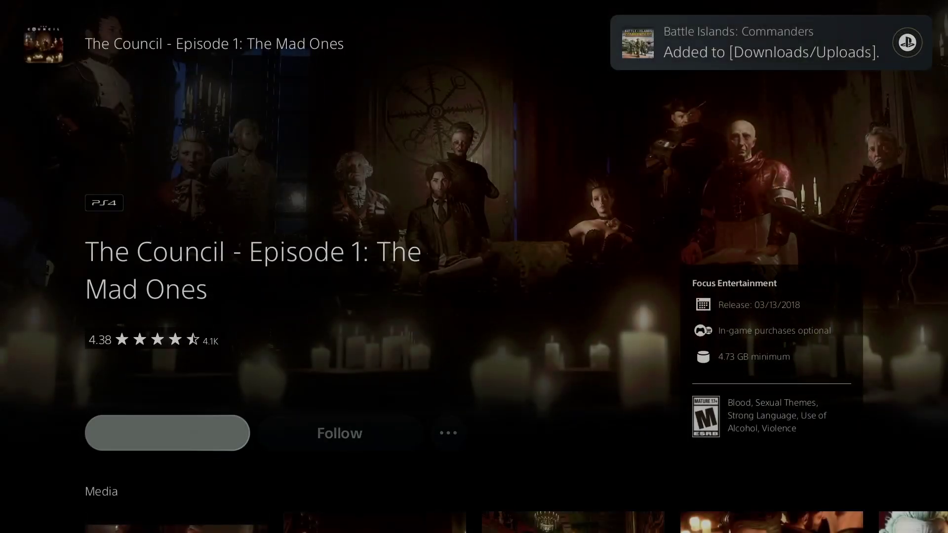
Step: Add Island Saver and Hustle Kings to the download queue
key("Escape")
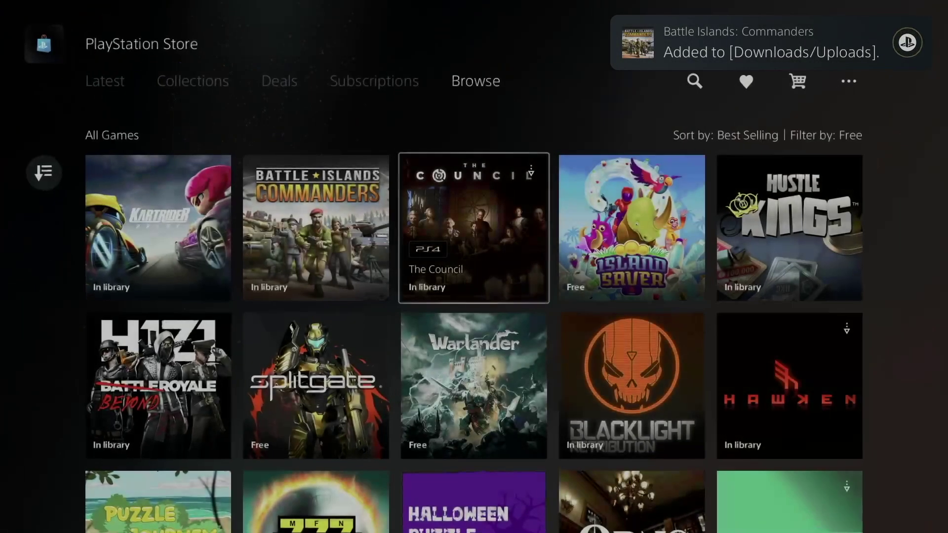
key("Right")
key("Return")
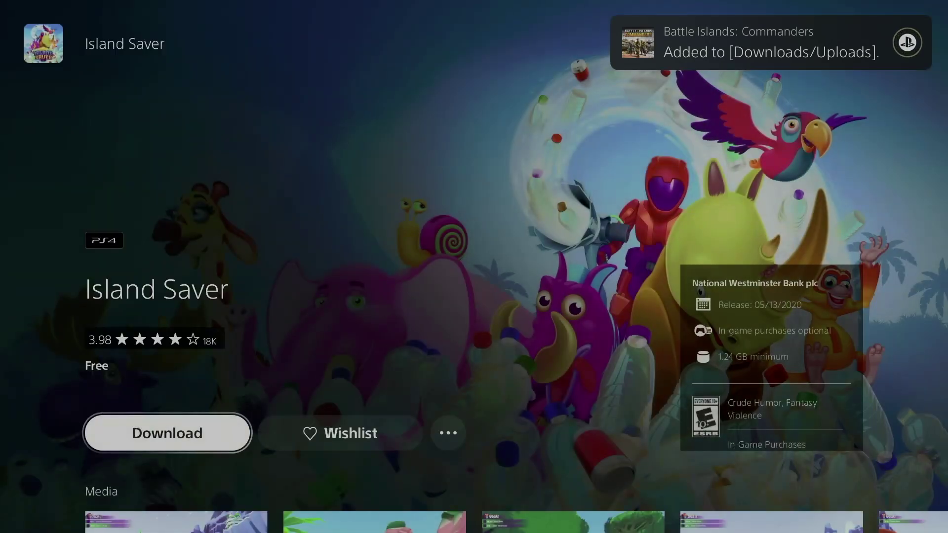
key("Return")
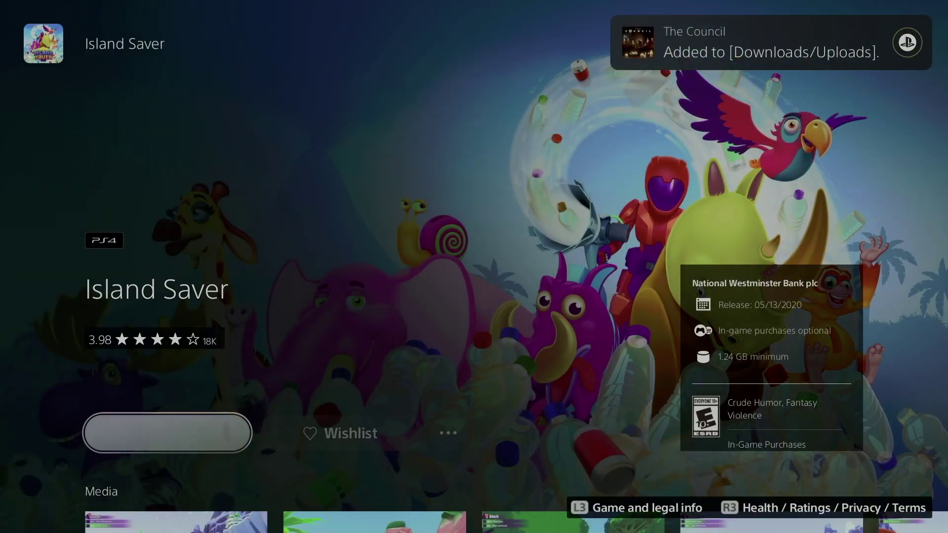
key("Escape")
key("Right")
key("Return")
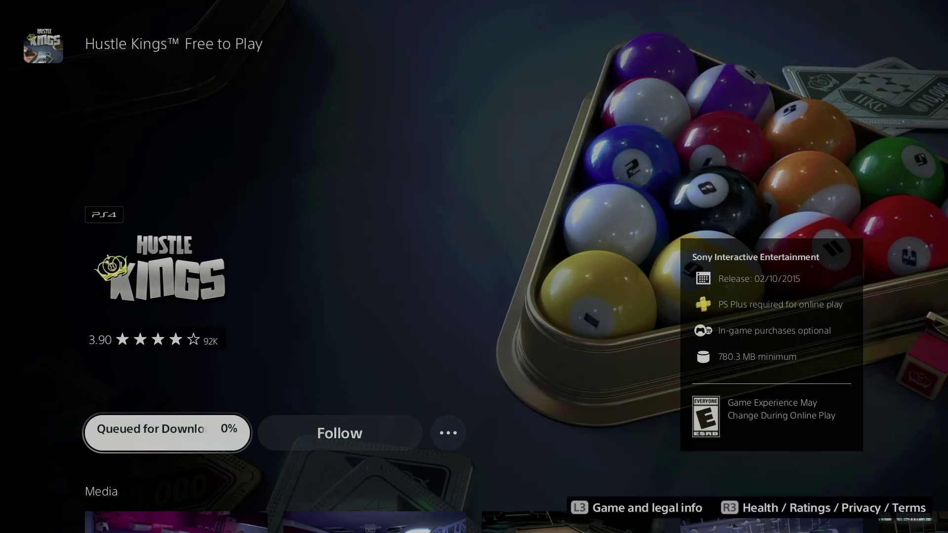
key("super")
Step: Open the Omega Strikers download from Downloads/Uploads and bring up its cancel options
key("Down")
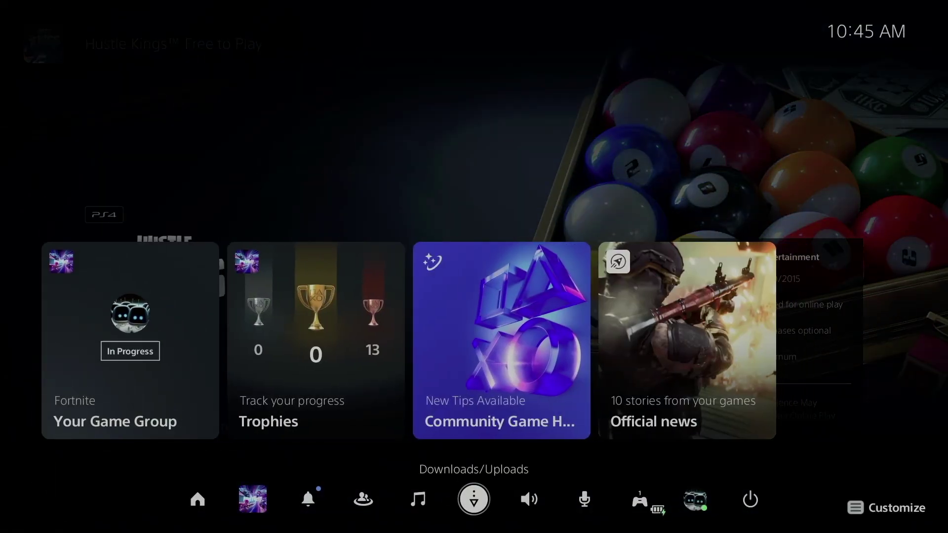
key("Return")
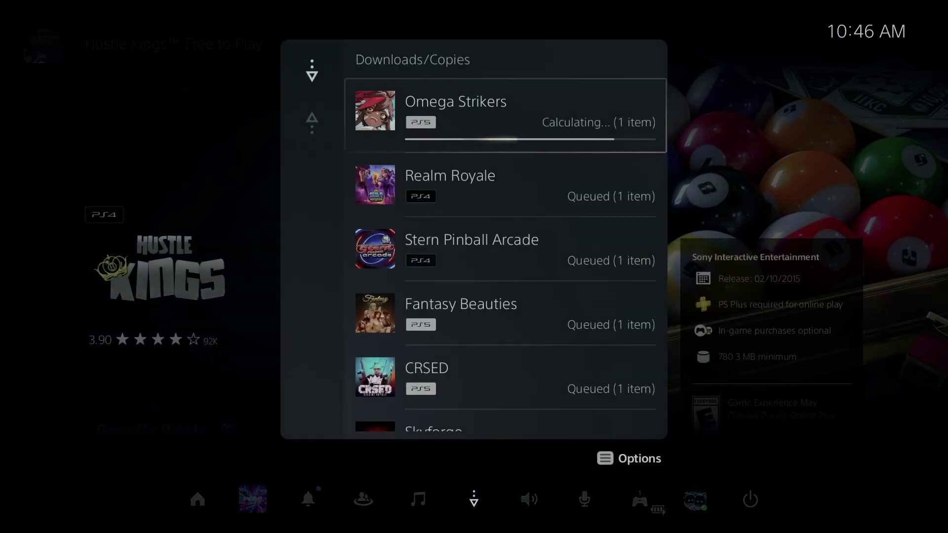
key("Return")
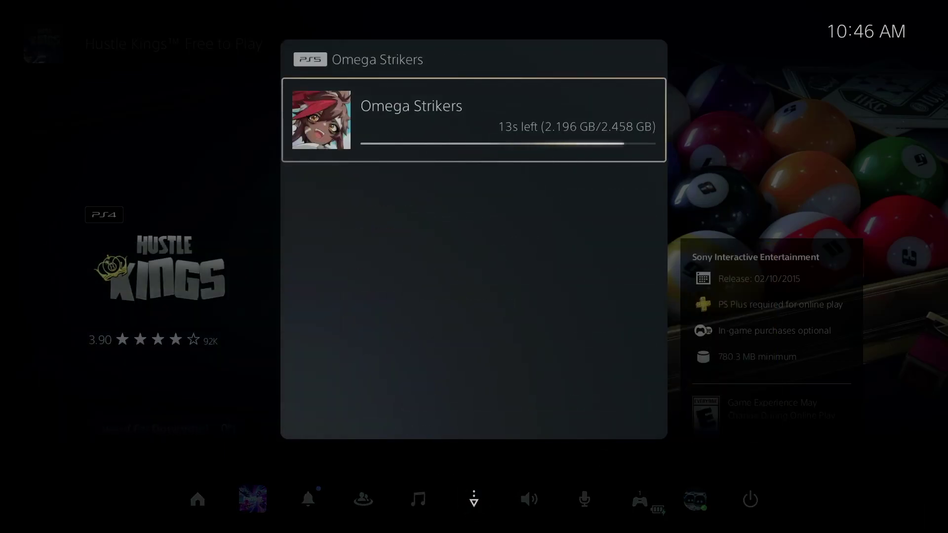
key("Return")
key("Return")
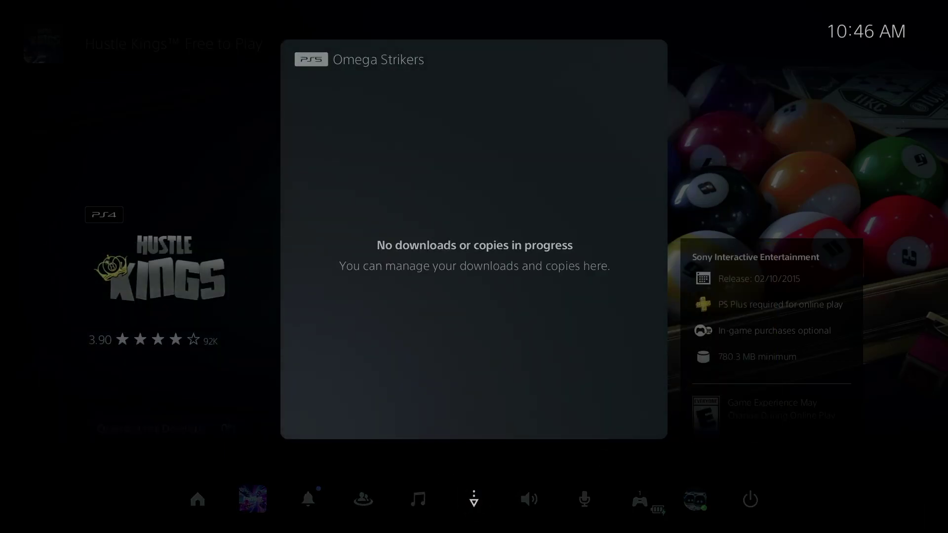
Step: Scroll the Downloads/Copies list to check the remaining queued games
key("Escape")
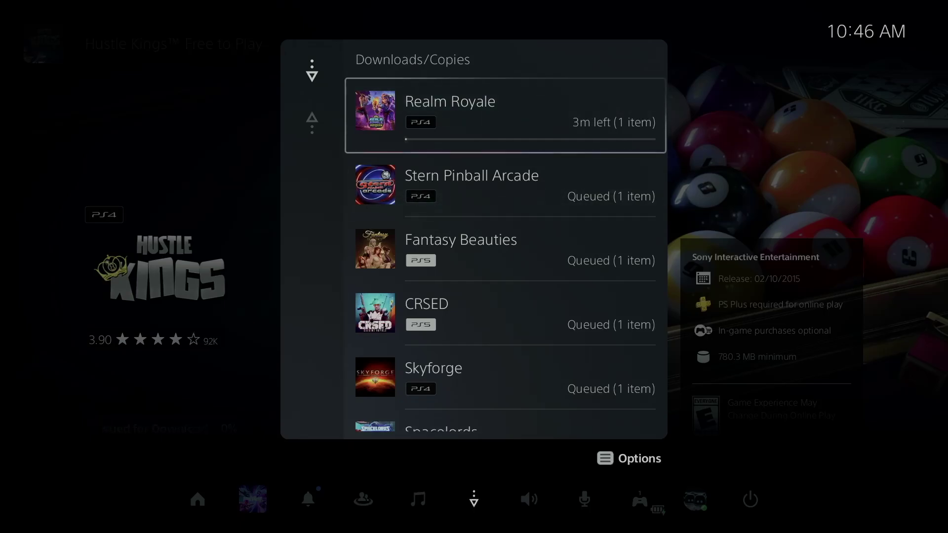
key("Down")
key("Down")
key("Down")
key("Down")
key("Down")
key("Down")
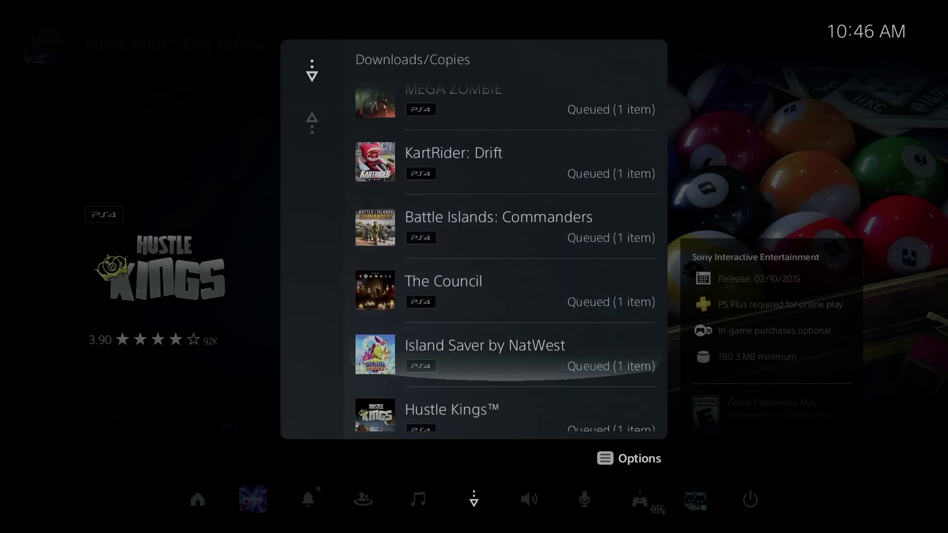
key("Down")
key("Up")
key("Up")
key("Up")
key("Up")
key("Up")
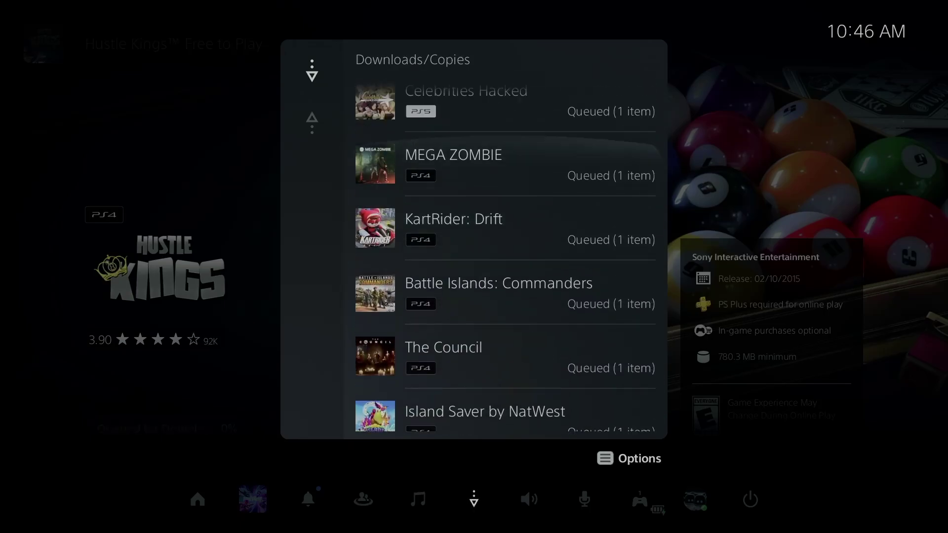
key("Up")
key("Up")
key("Up")
key("Up")
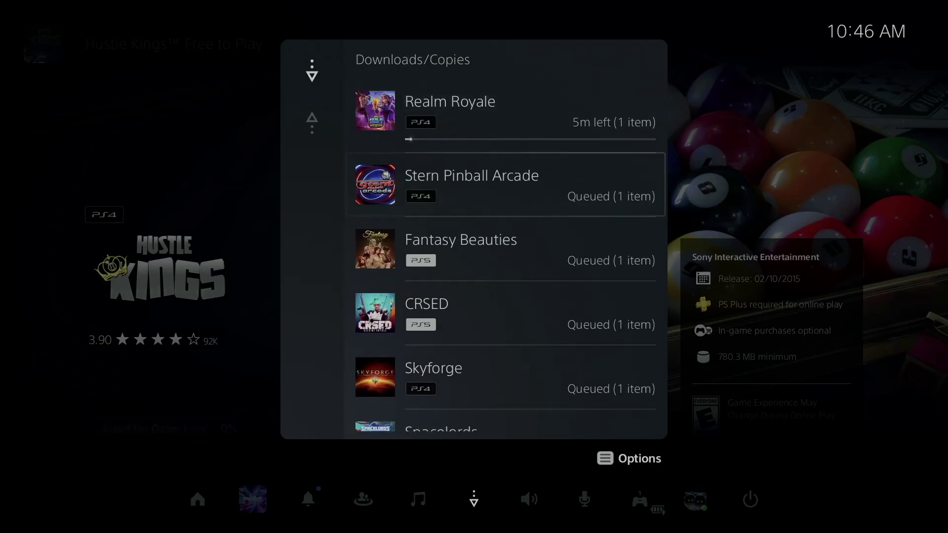
key("Down")
key("Down")
key("Down")
key("Down")
key("Down")
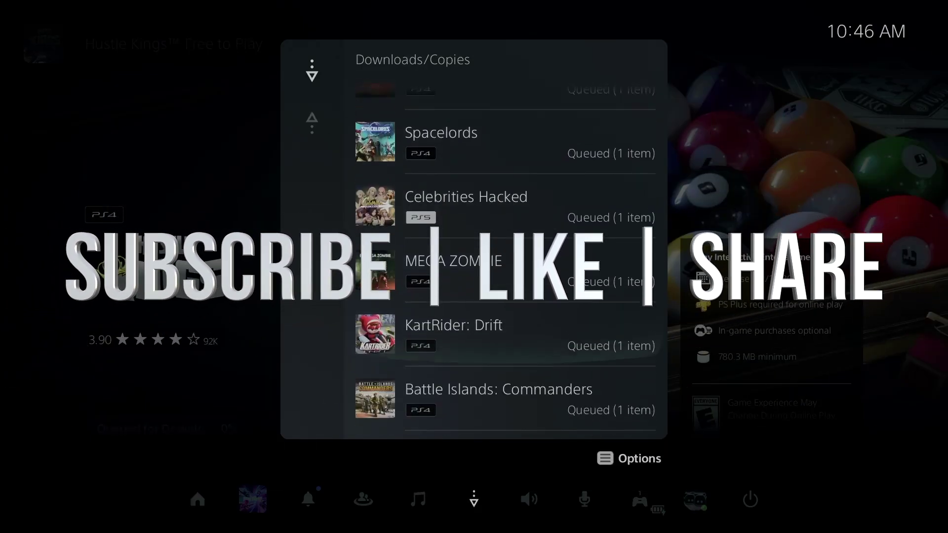